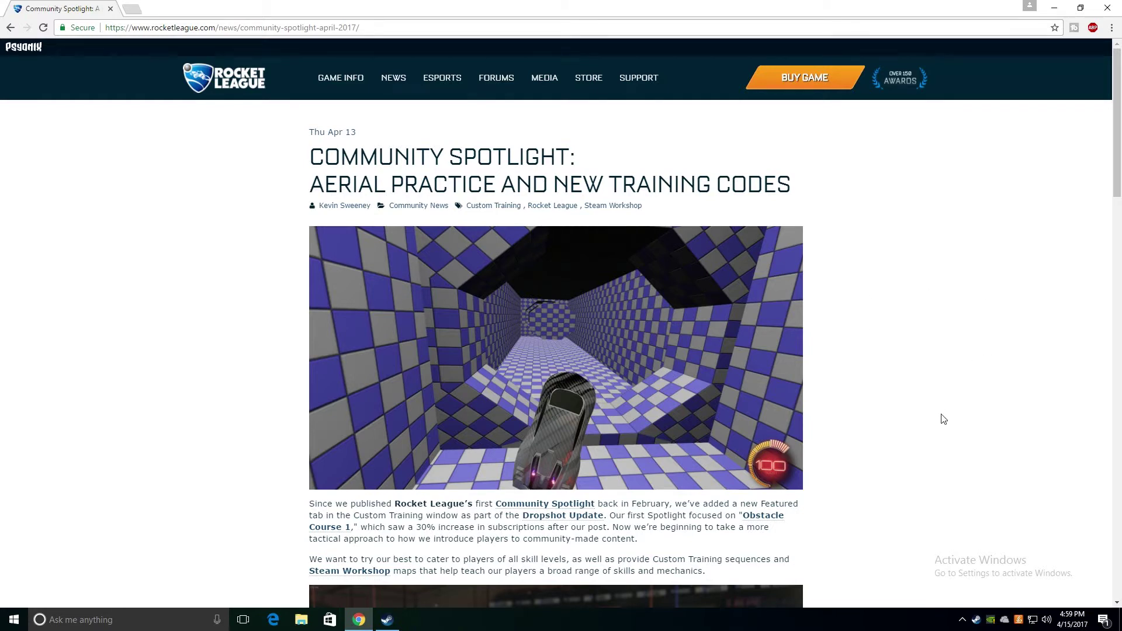
scroll(942, 418, "down", 1)
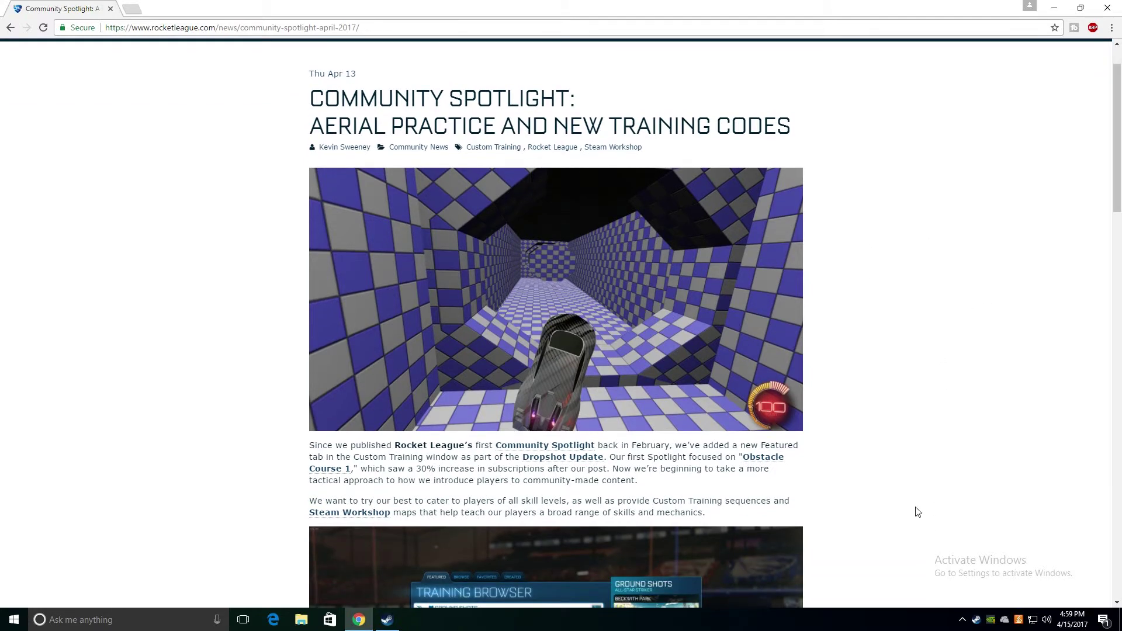
scroll(909, 462, "down", 1)
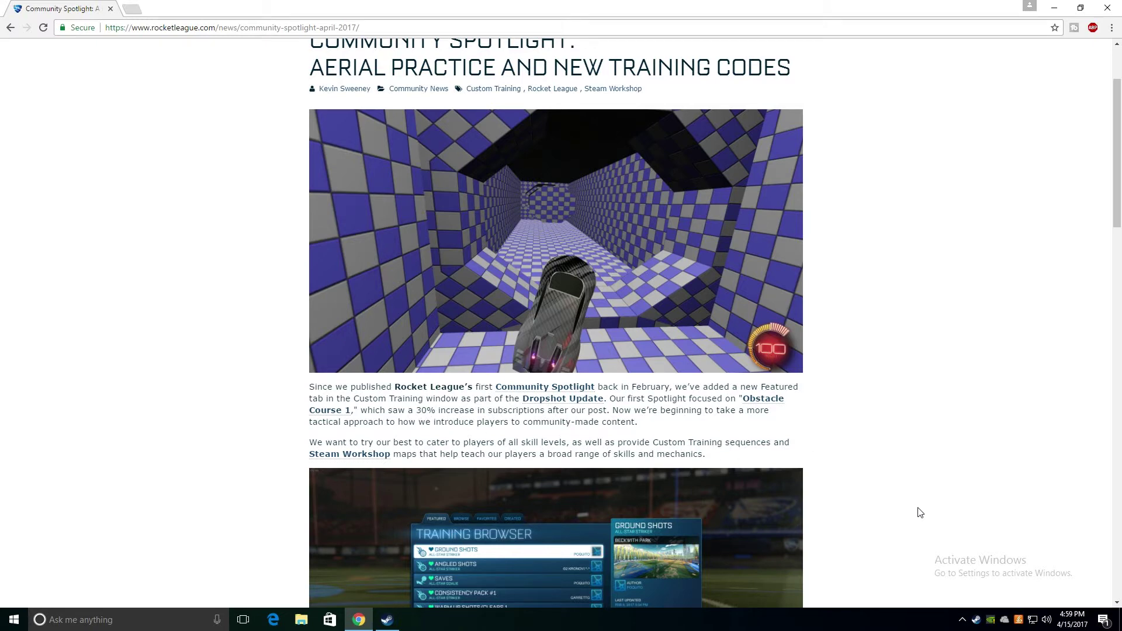
scroll(864, 458, "down", 1)
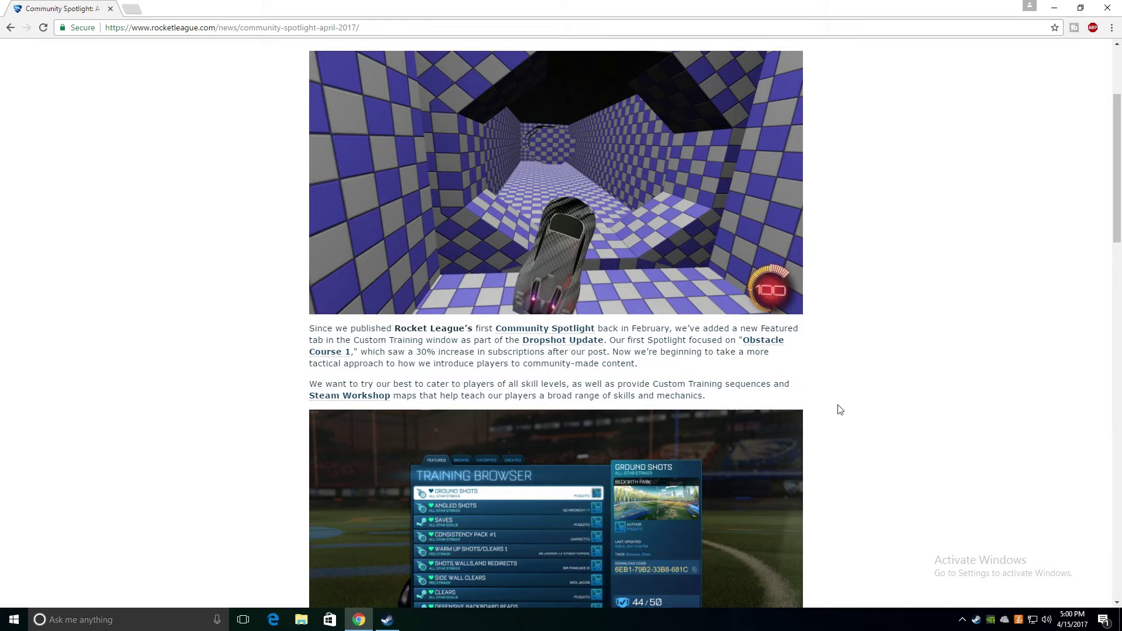
scroll(871, 446, "down", 1)
scroll(872, 447, "down", 2)
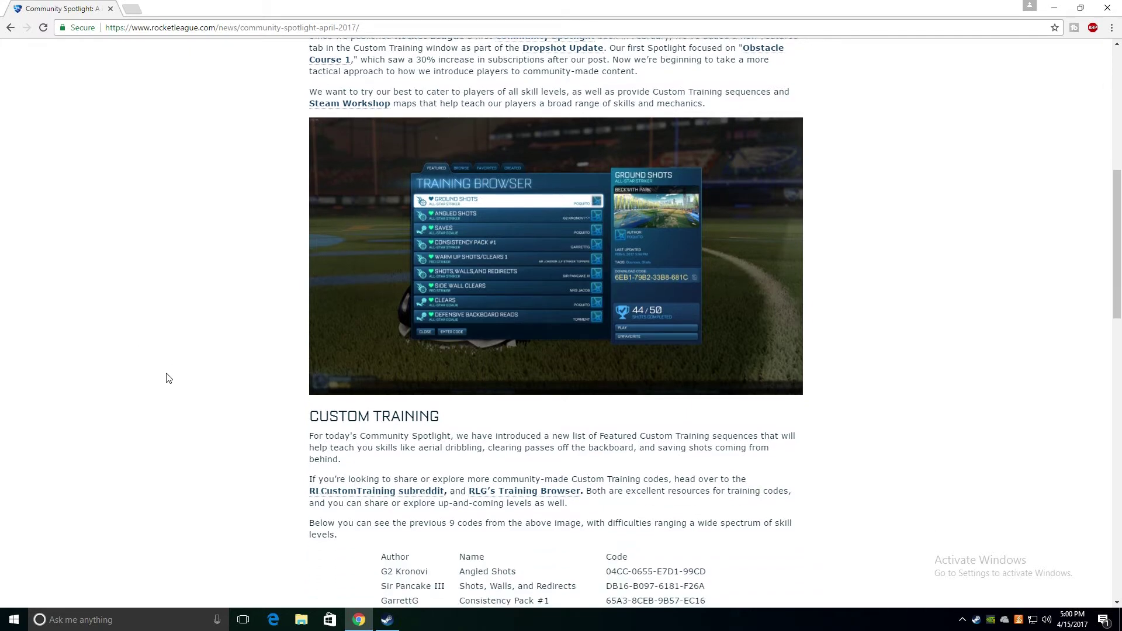
scroll(165, 377, "down", 2)
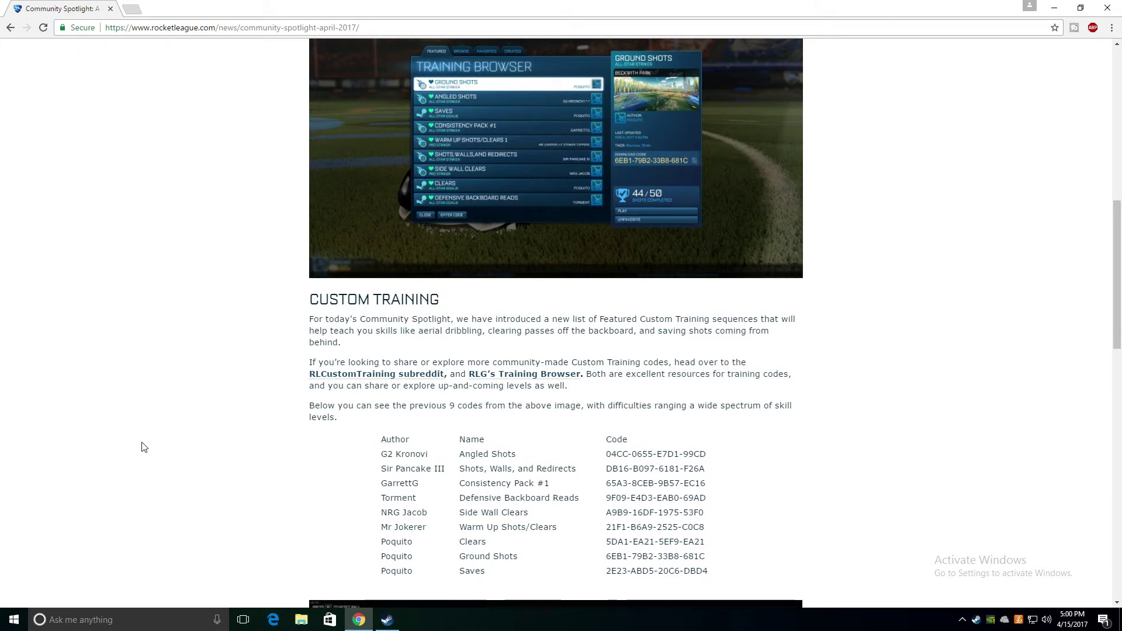
scroll(141, 445, "up", 2)
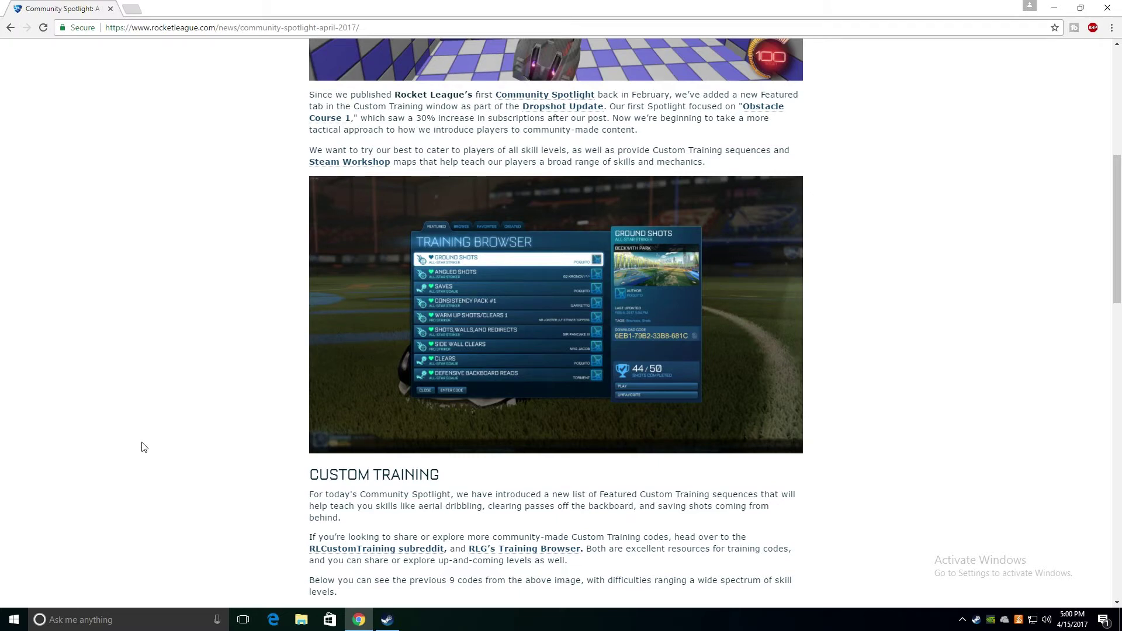
scroll(220, 425, "down", 1)
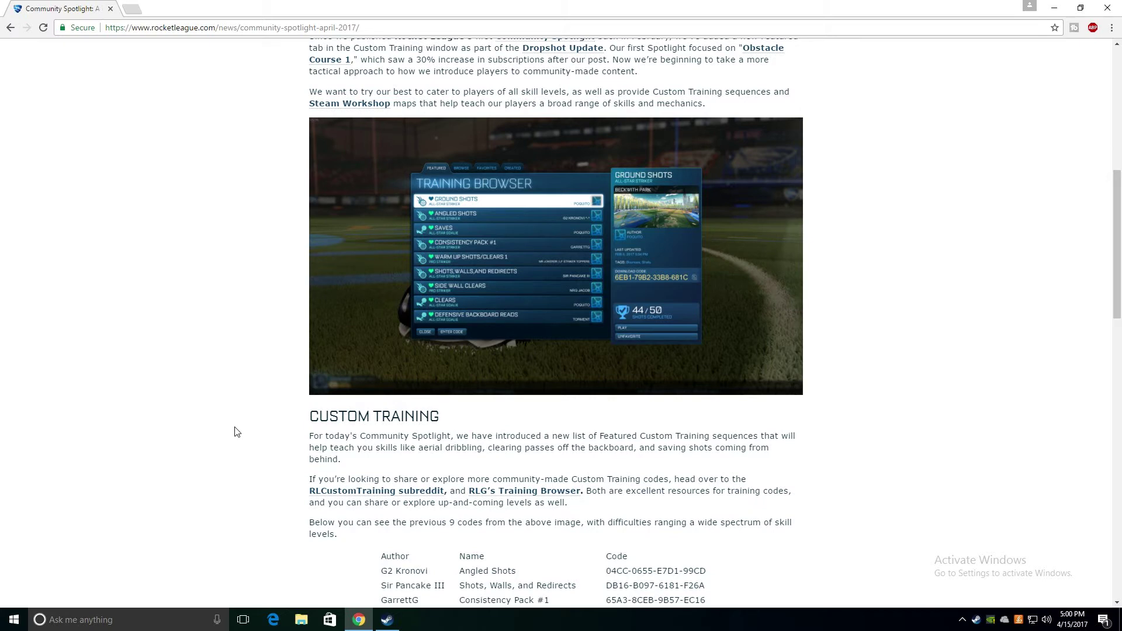
scroll(293, 384, "up", 1)
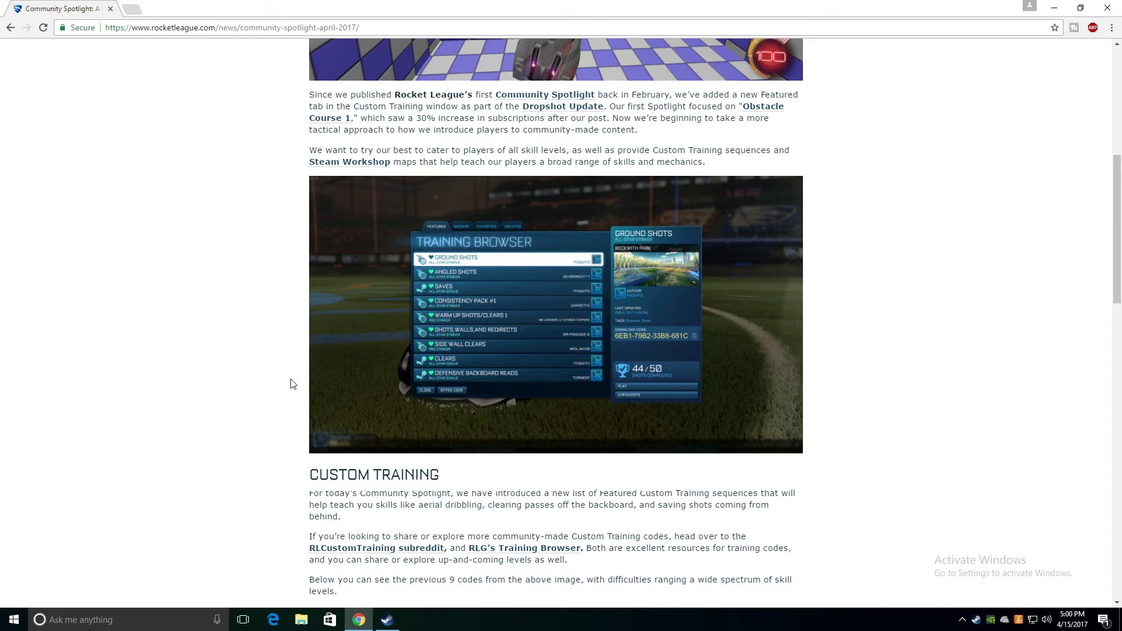
scroll(293, 383, "down", 1)
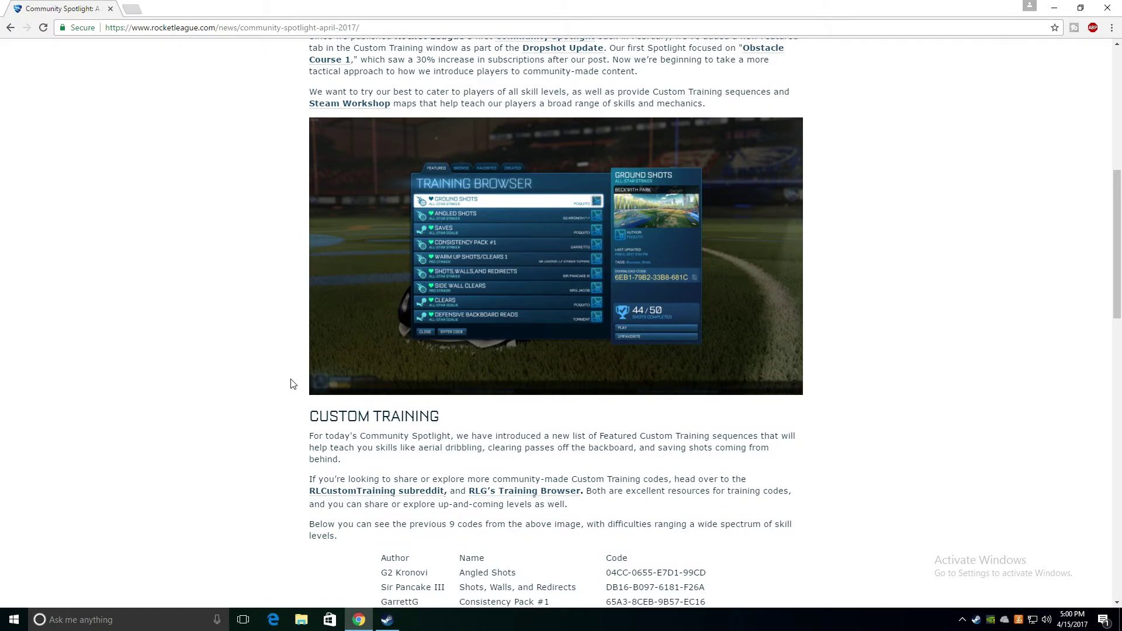
scroll(291, 384, "down", 1)
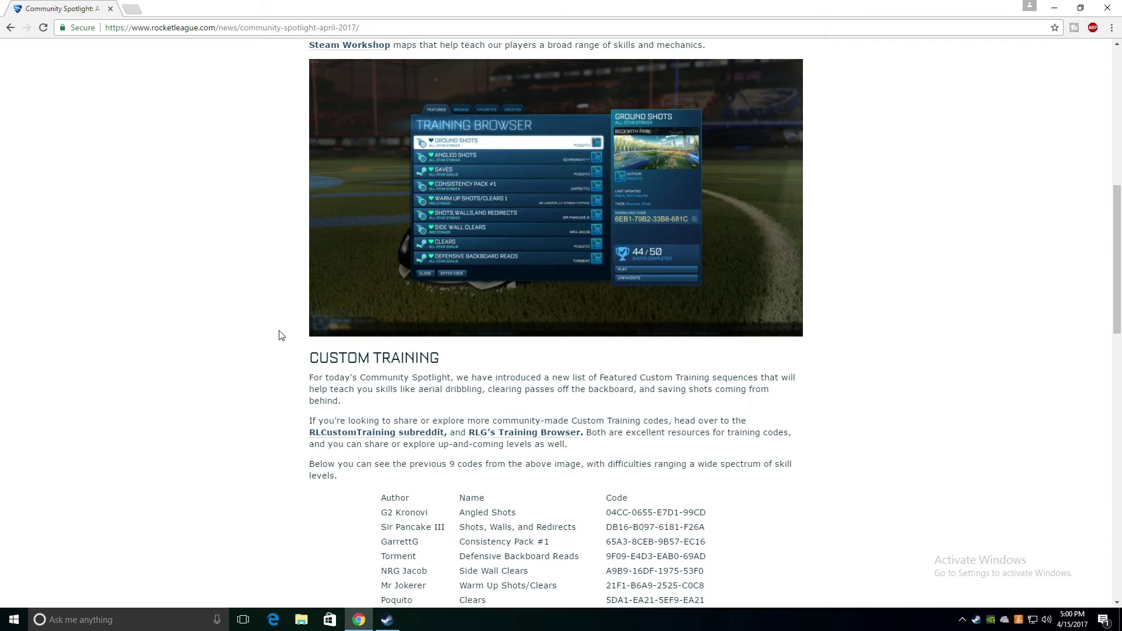
scroll(283, 328, "up", 1)
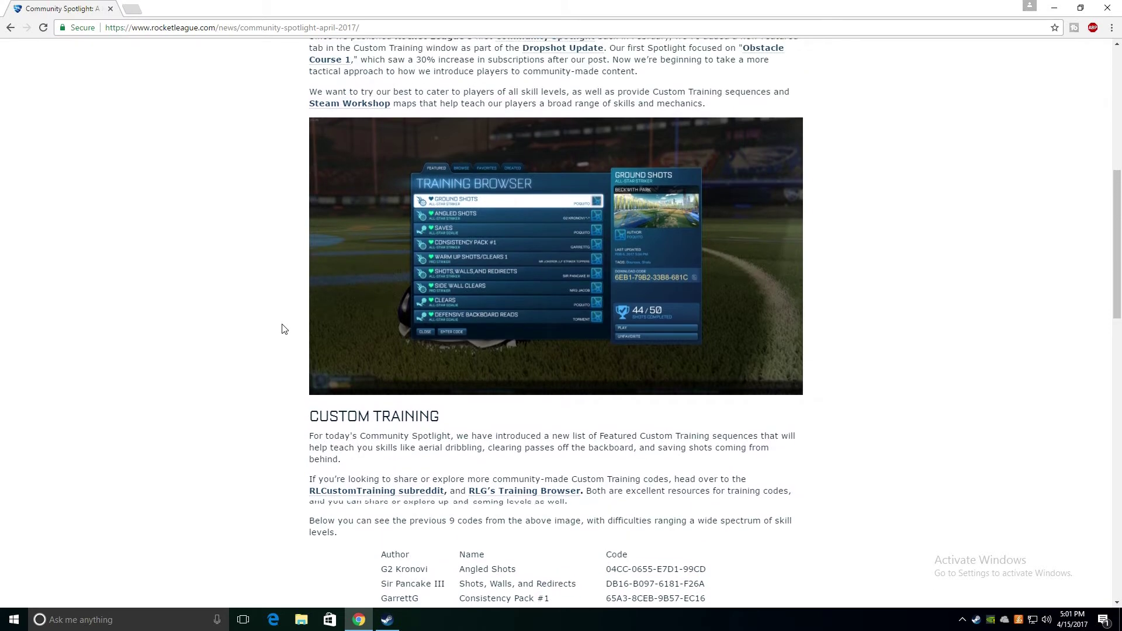
scroll(282, 329, "down", 3)
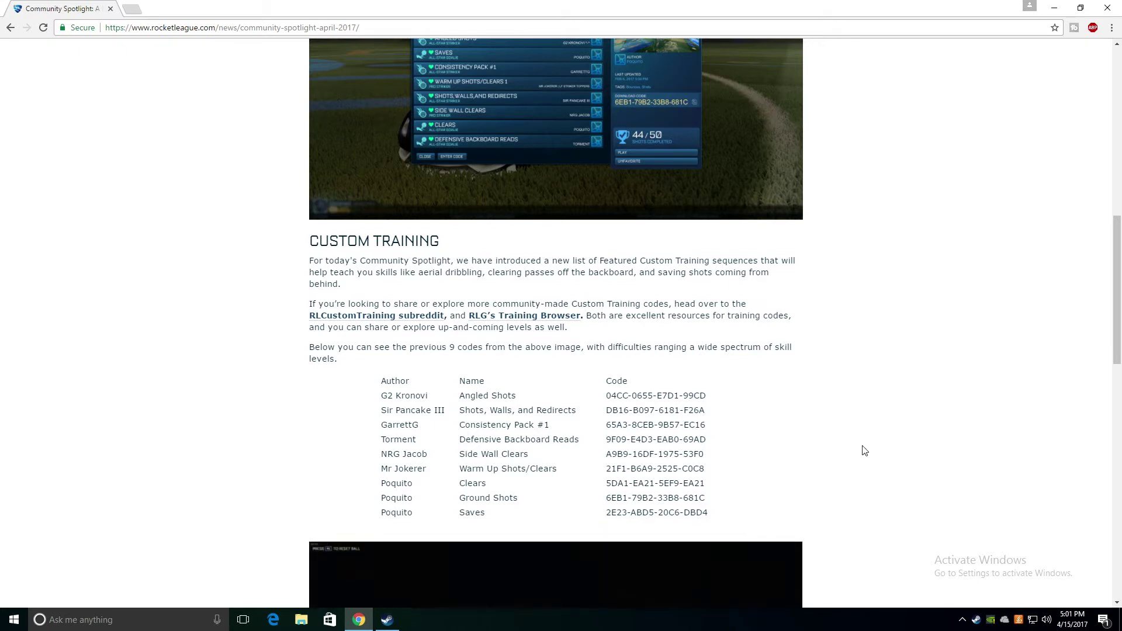
scroll(902, 431, "up", 1)
scroll(901, 431, "up", 1)
scroll(901, 431, "up", 1)
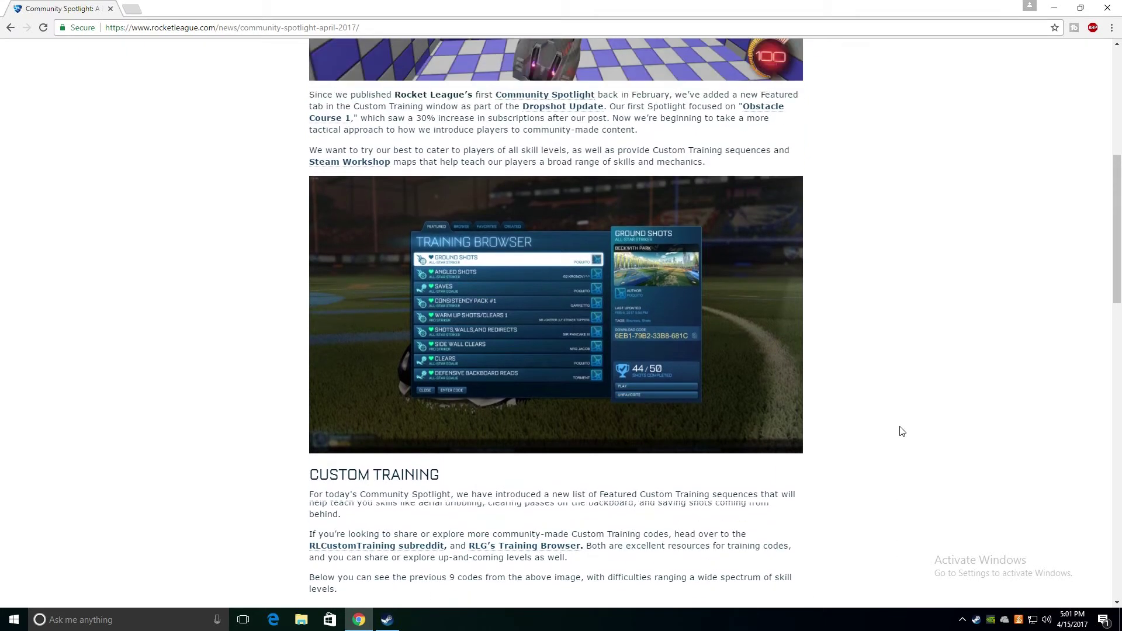
scroll(901, 432, "up", 1)
scroll(901, 431, "up", 1)
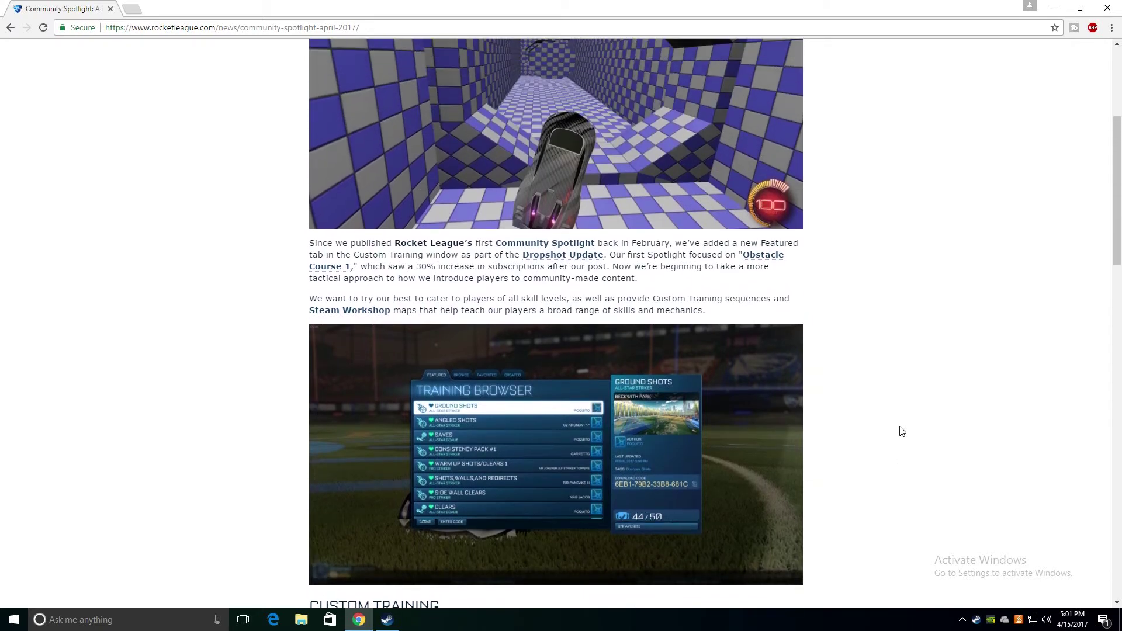
scroll(901, 432, "up", 1)
scroll(230, 250, "up", 1)
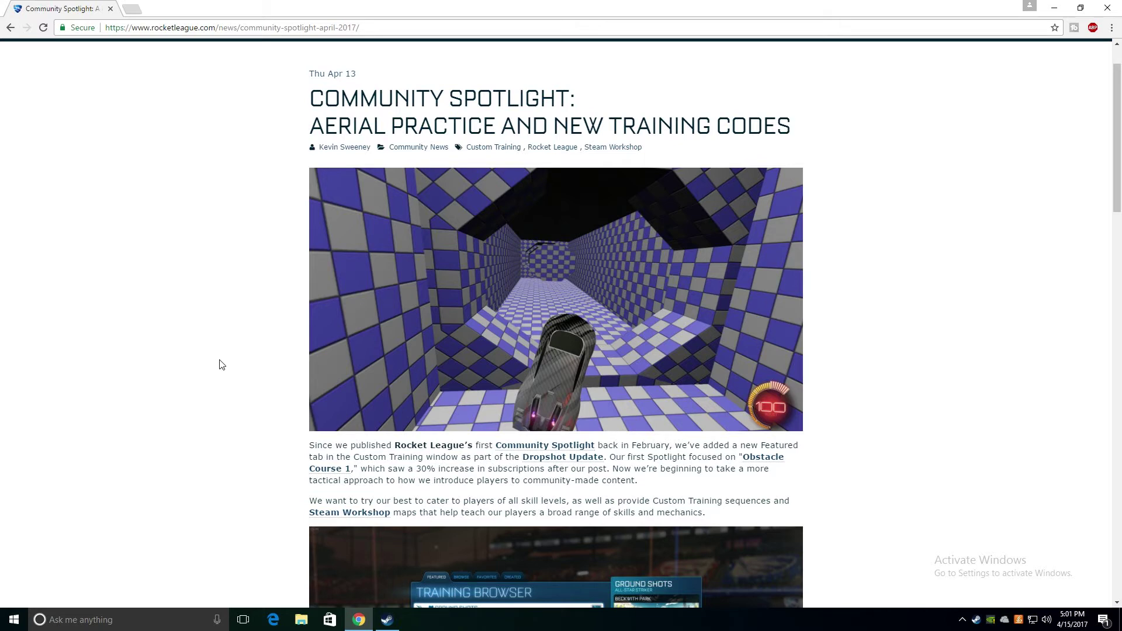
scroll(214, 379, "down", 1)
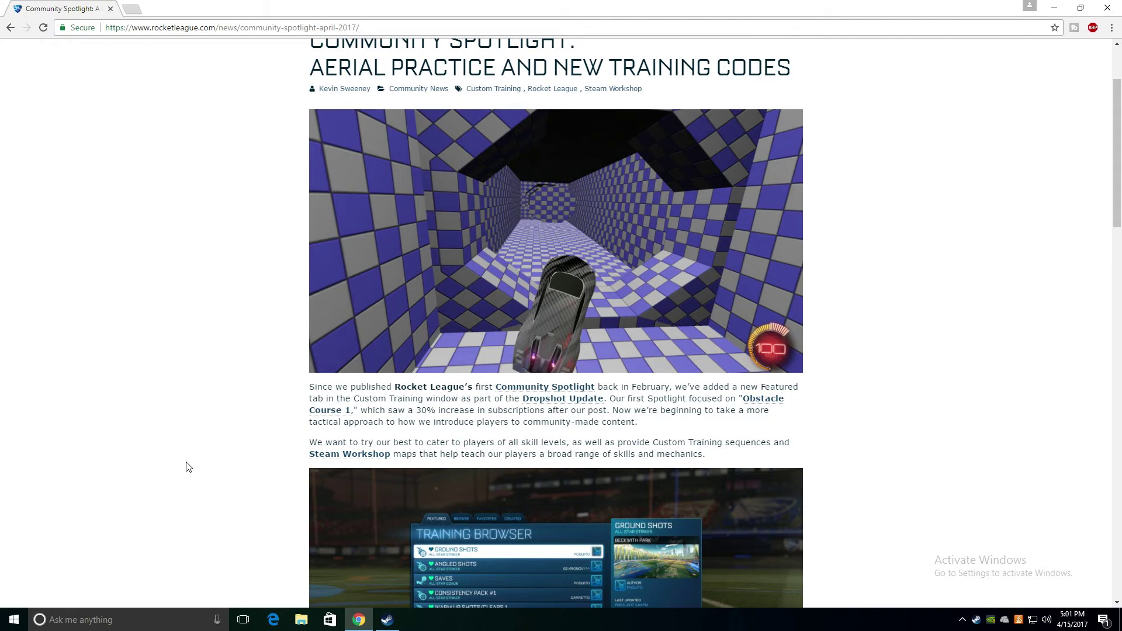
scroll(420, 351, "down", 2)
scroll(276, 395, "down", 1)
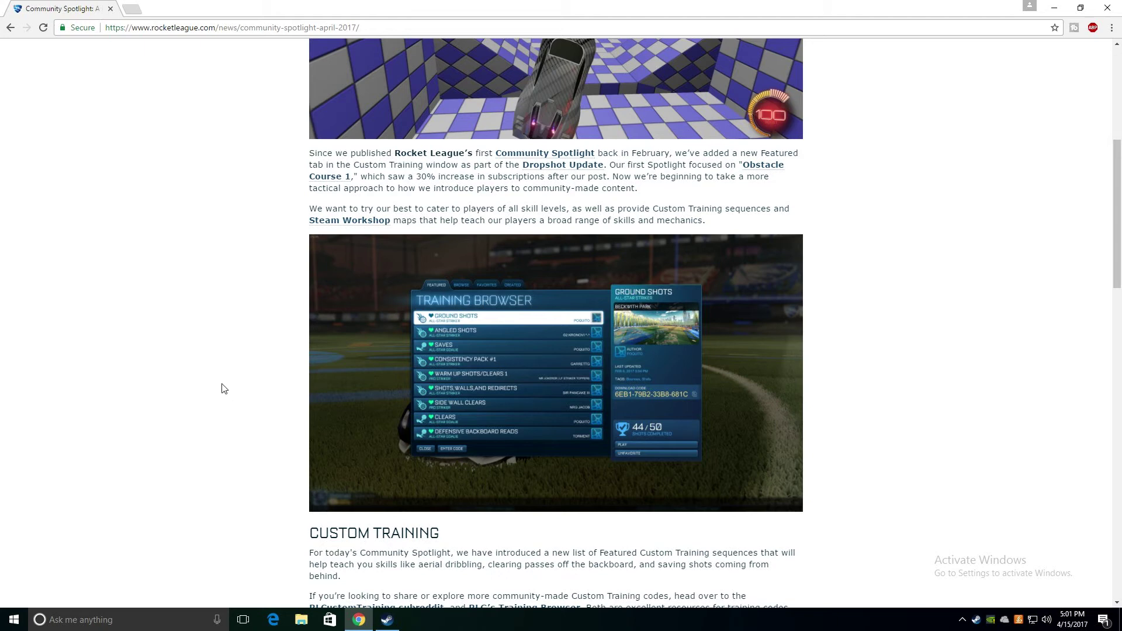
scroll(222, 390, "down", 1)
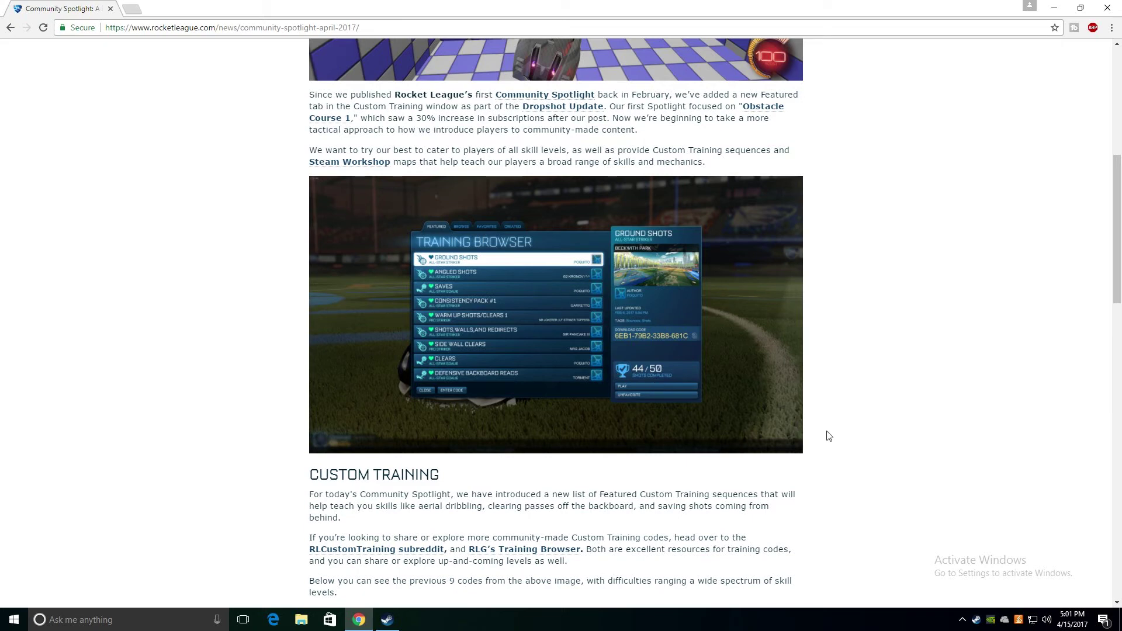
scroll(884, 465, "down", 2)
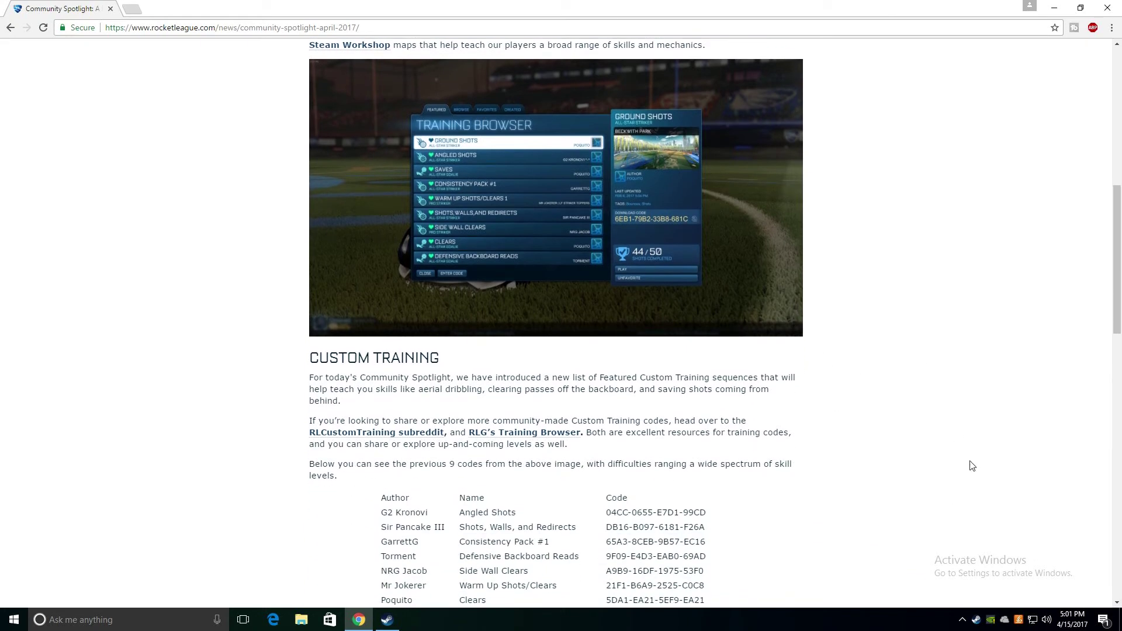
scroll(964, 467, "down", 1)
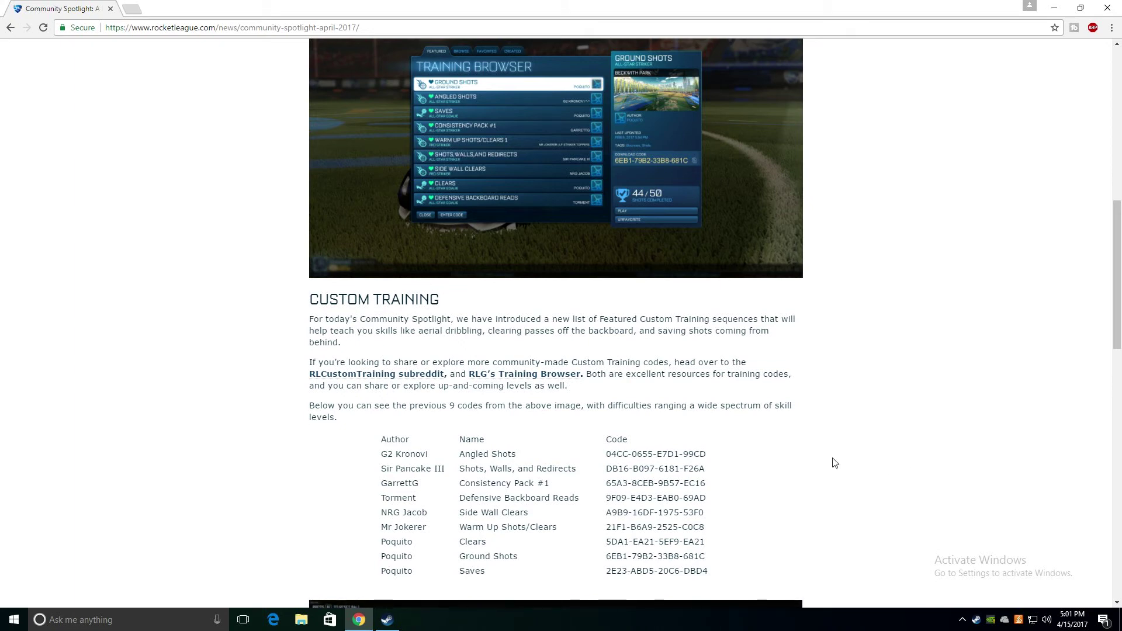
scroll(851, 453, "down", 2)
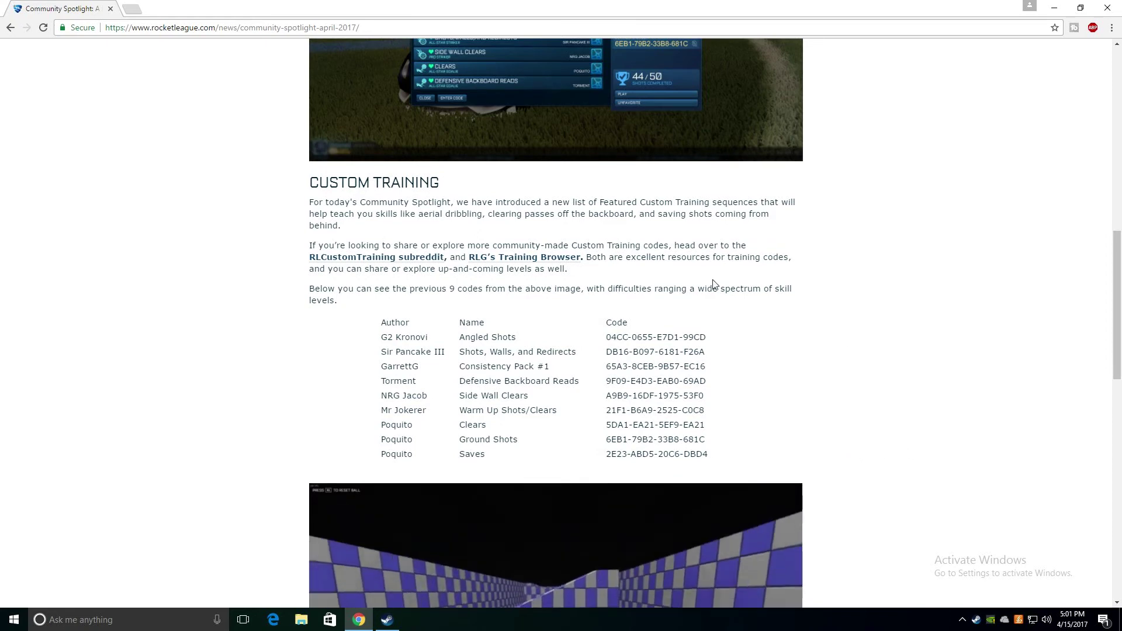
scroll(714, 285, "up", 4)
scroll(979, 471, "down", 3)
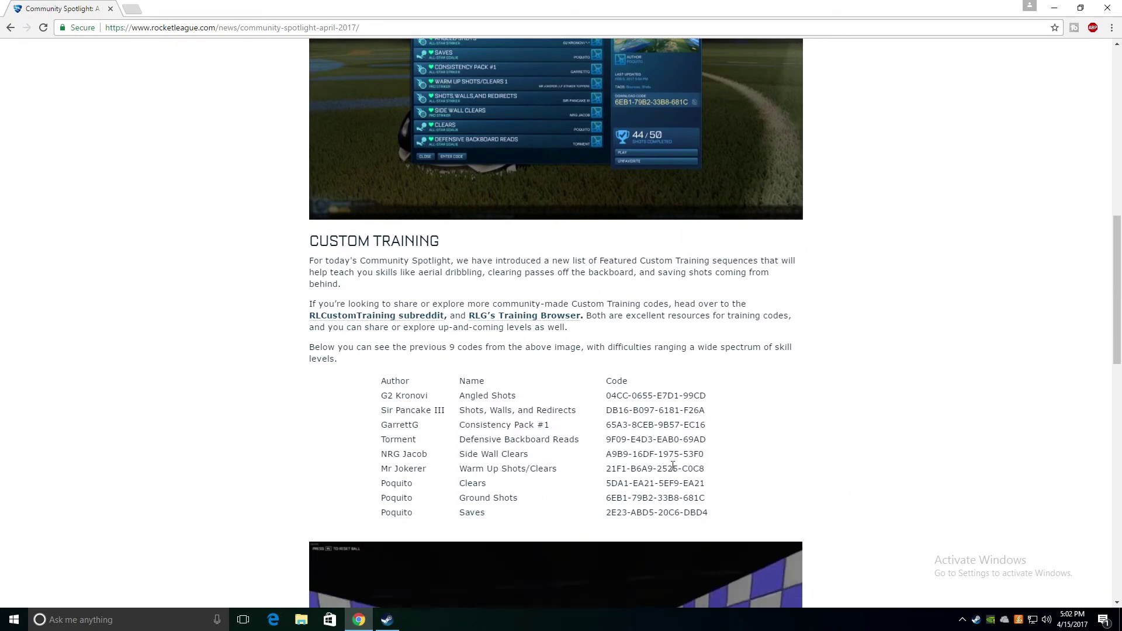
scroll(736, 419, "down", 2)
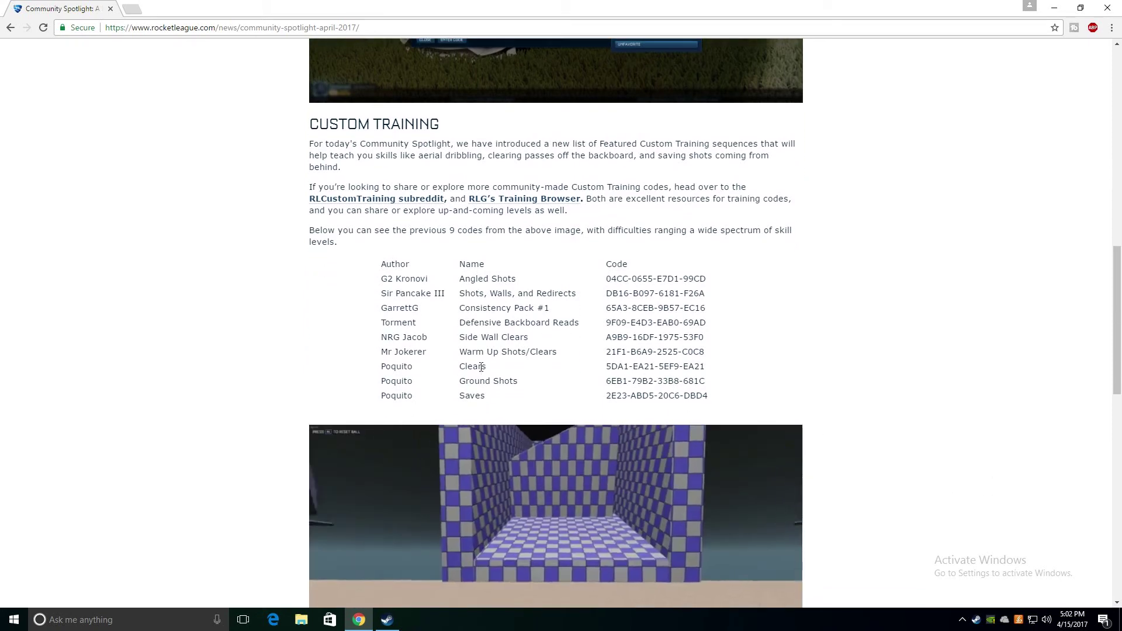
scroll(888, 417, "down", 1)
scroll(886, 419, "down", 3)
scroll(886, 418, "down", 1)
scroll(886, 418, "down", 2)
scroll(652, 412, "up", 1)
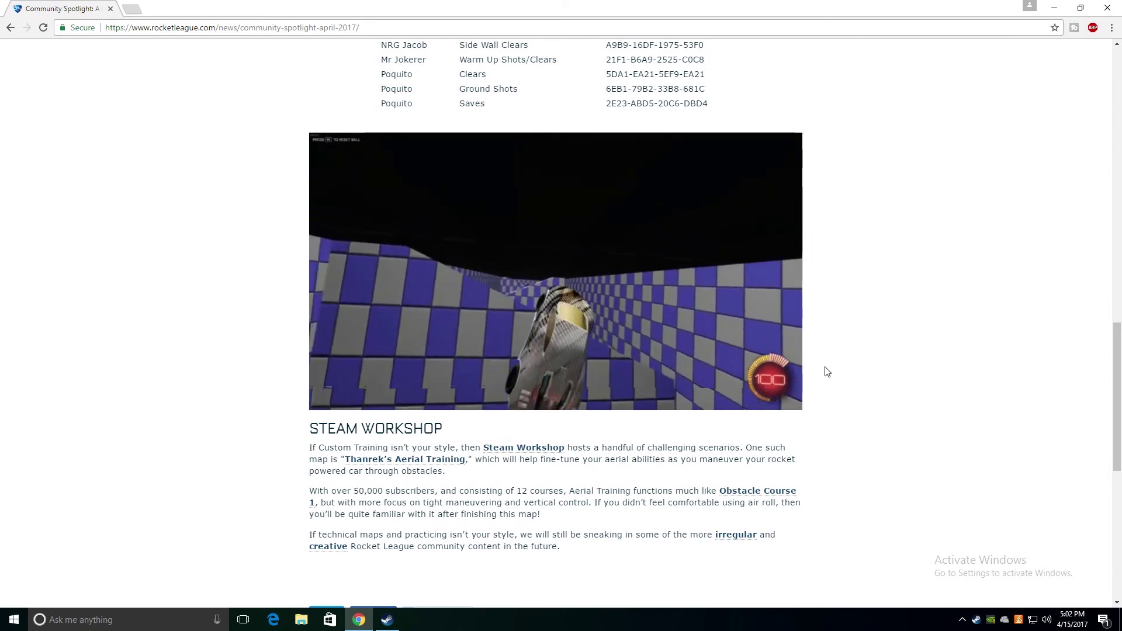
scroll(789, 456, "down", 1)
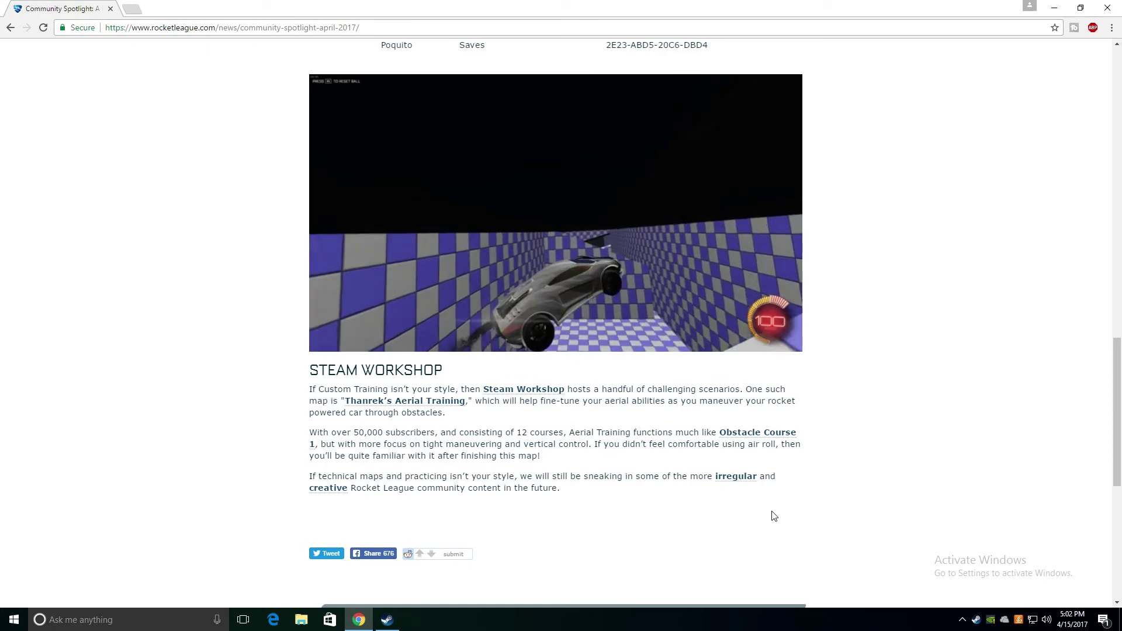
scroll(897, 493, "up", 3)
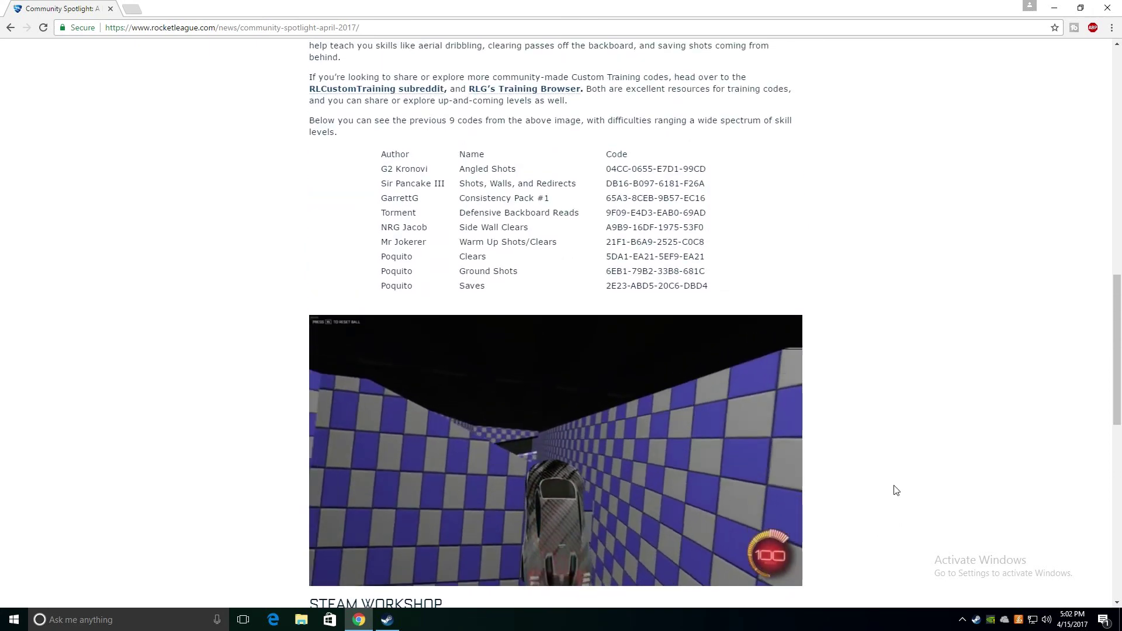
scroll(897, 491, "up", 3)
scroll(896, 492, "up", 1)
scroll(896, 490, "up", 3)
scroll(895, 490, "up", 3)
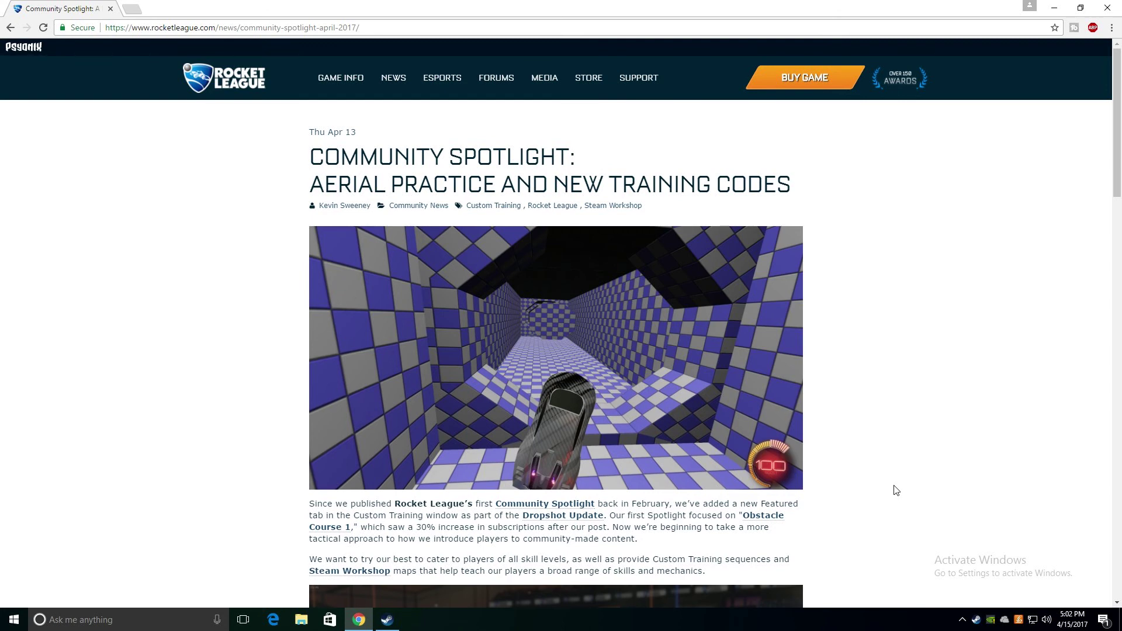
scroll(891, 478, "down", 4)
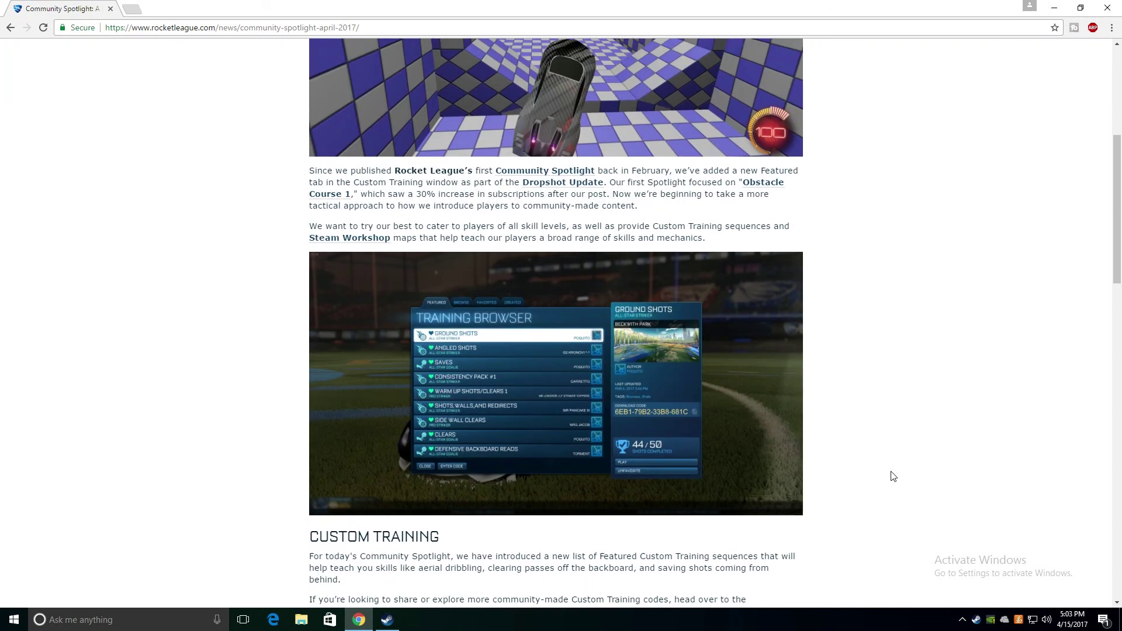
scroll(889, 474, "up", 4)
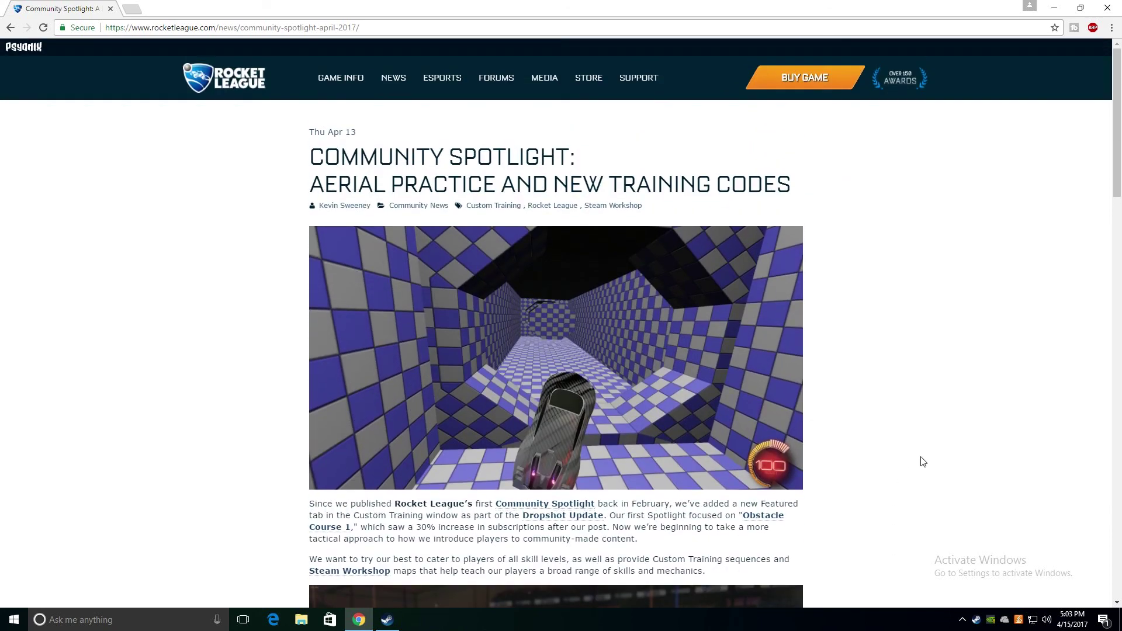